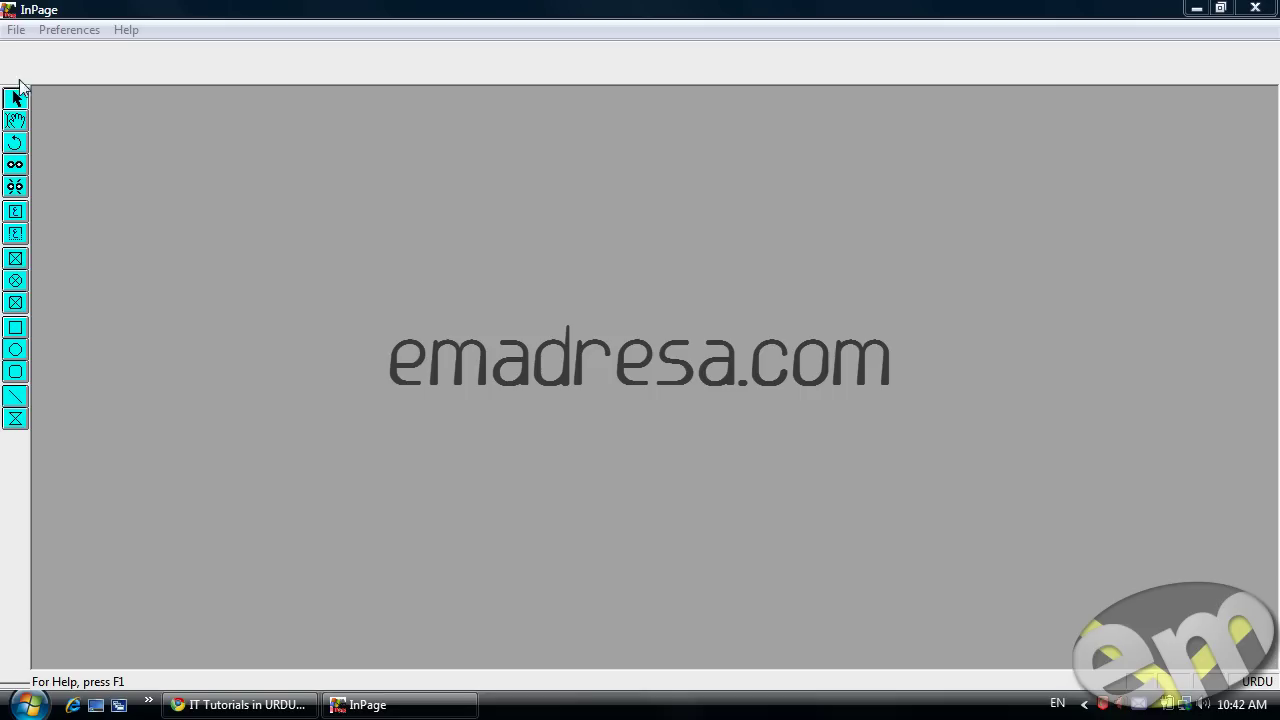
Open the new document settings and look through the list of predefined page sizes.
click(16, 30)
click(41, 56)
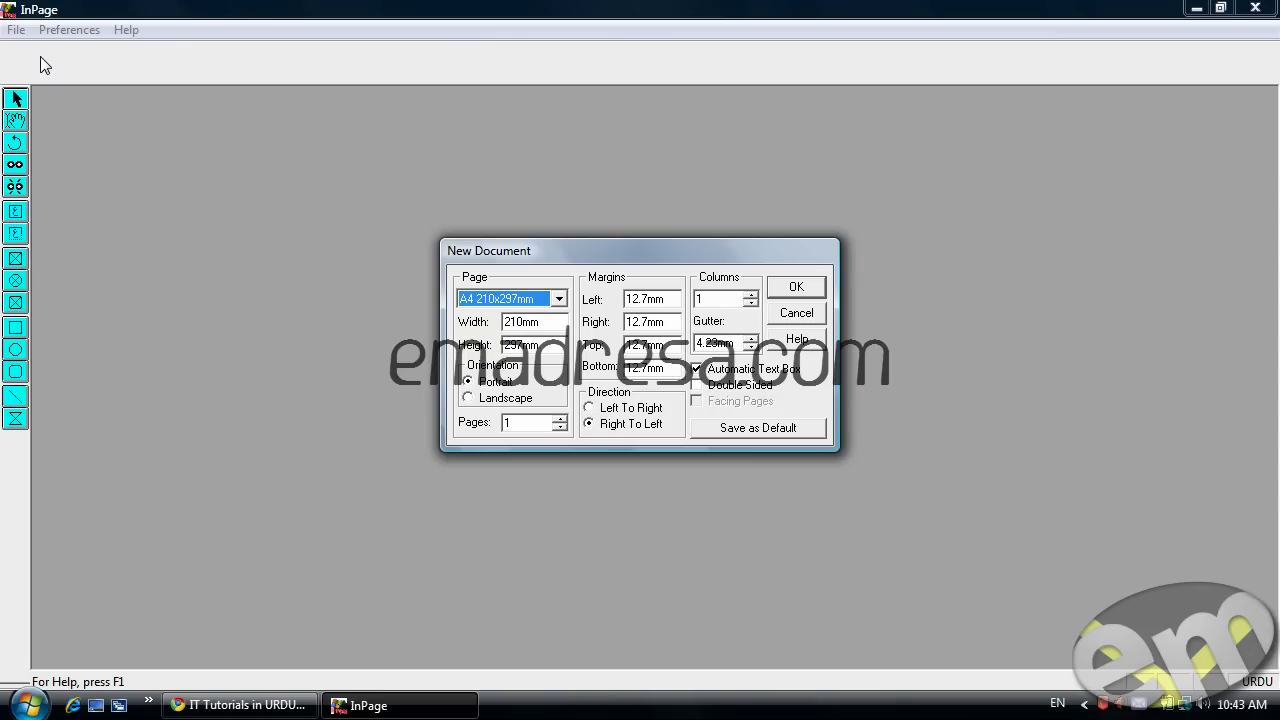
click(559, 299)
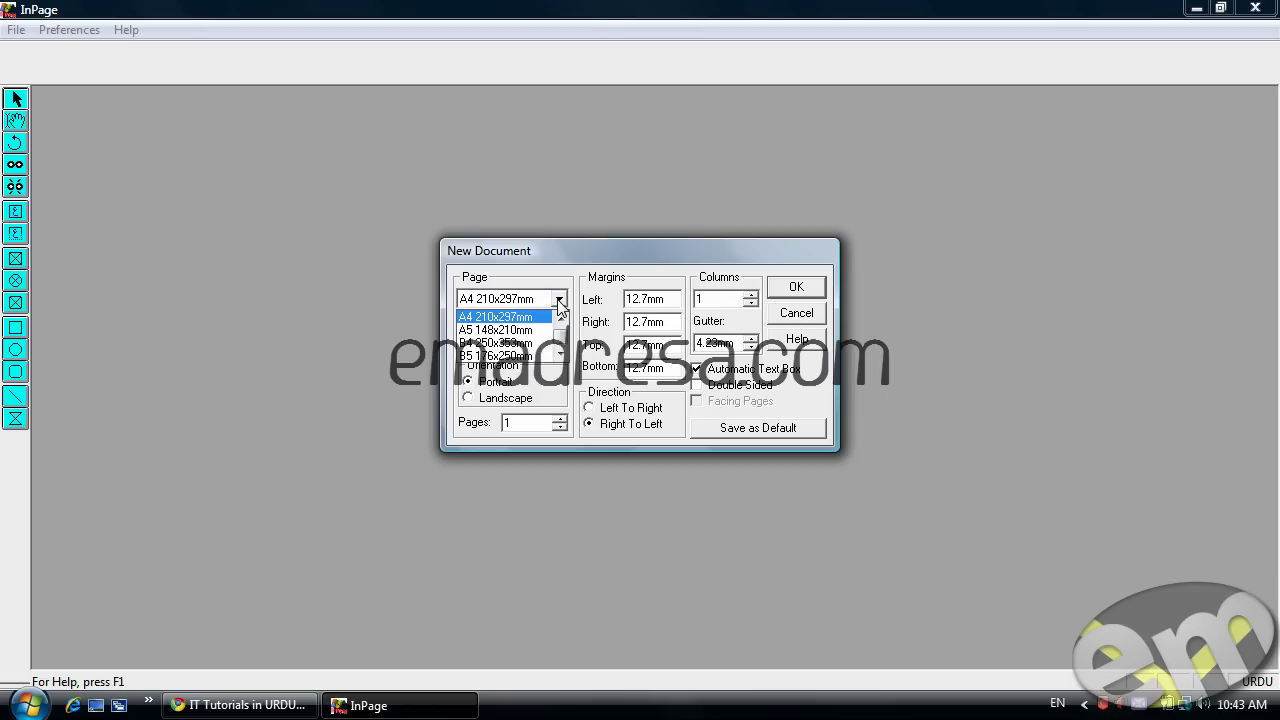
click(559, 346)
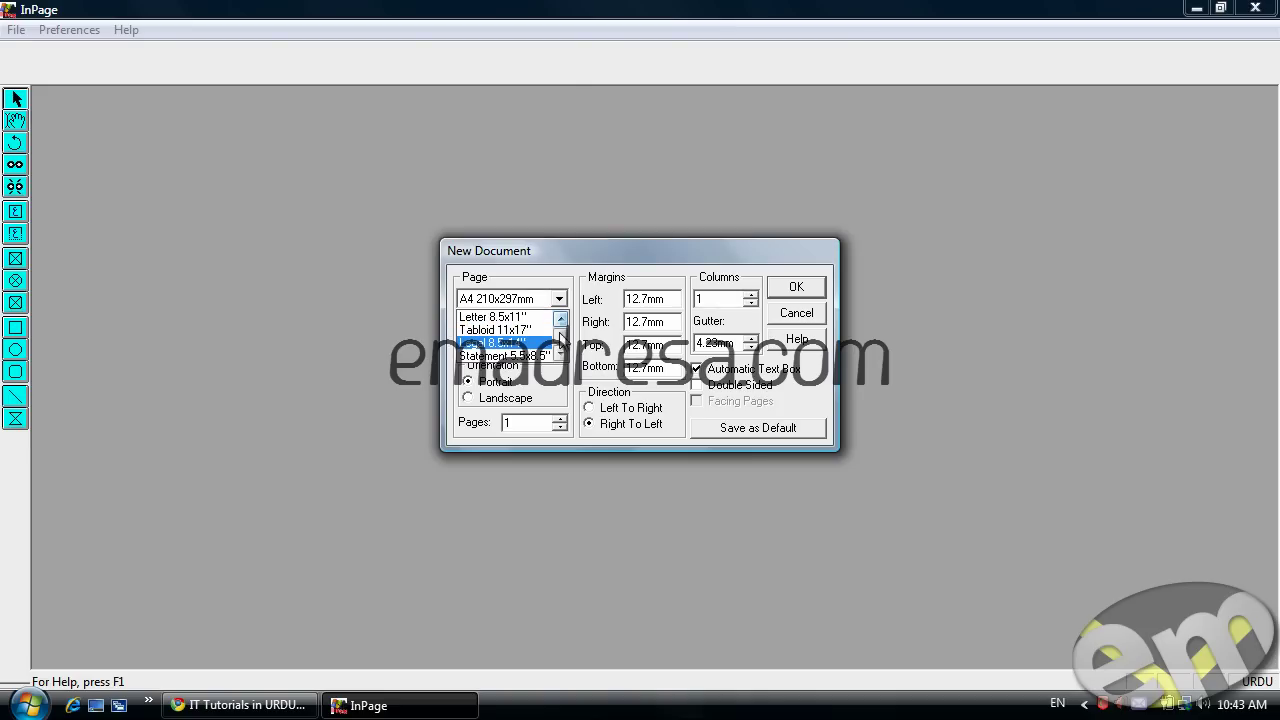
click(561, 347)
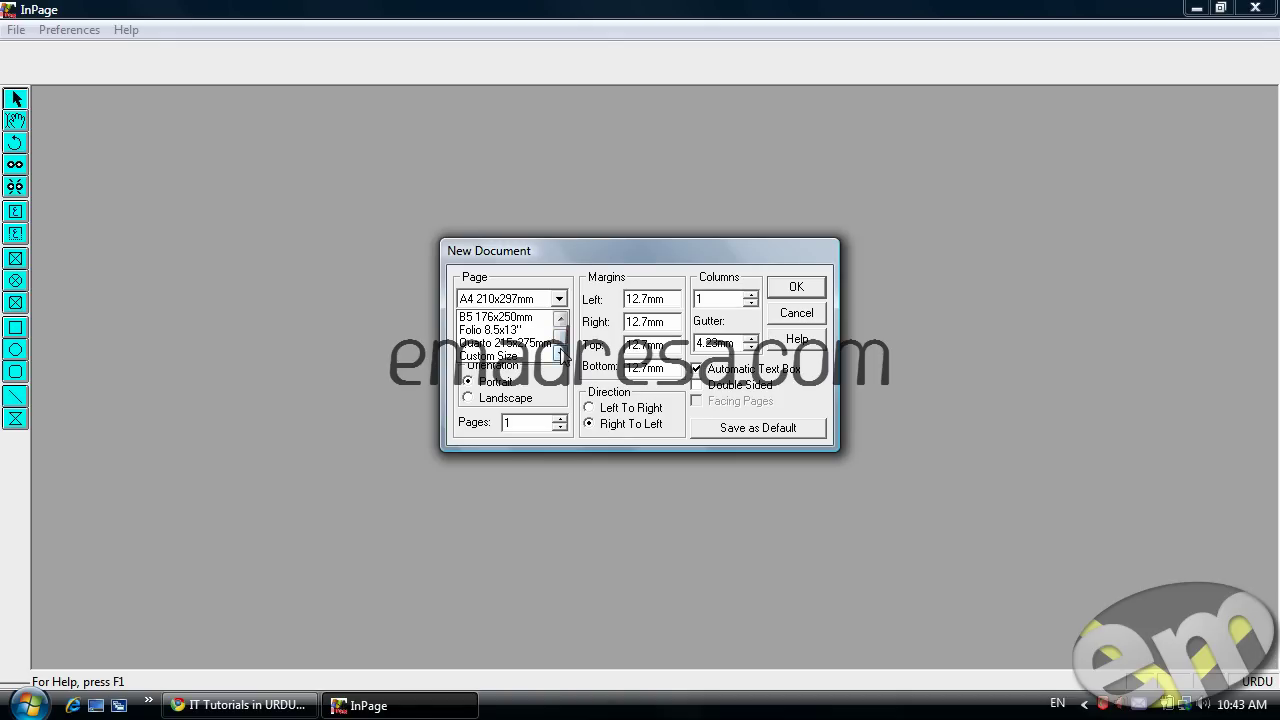
click(561, 320)
click(561, 320)
click(561, 320)
click(561, 320)
click(561, 320)
click(561, 320)
click(561, 320)
click(561, 320)
click(561, 320)
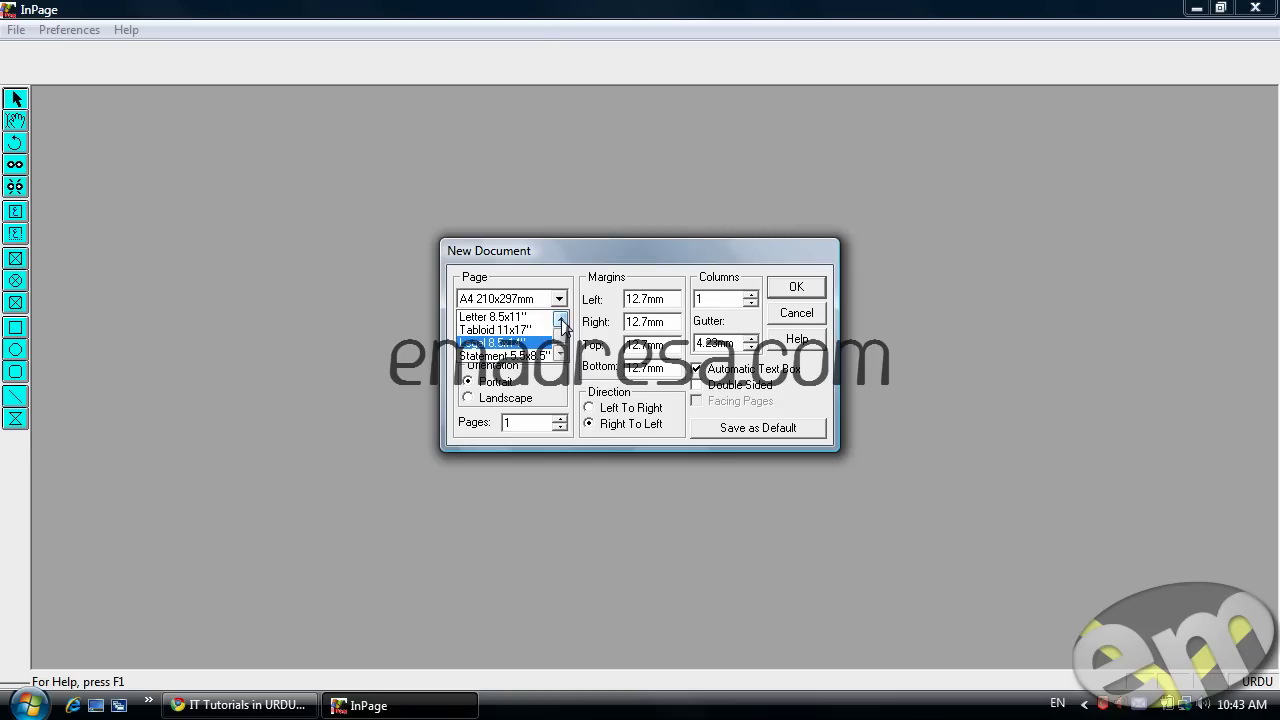
Set the page size to Letter 8.5x11" and then change it to Legal 8.5x14".
click(500, 318)
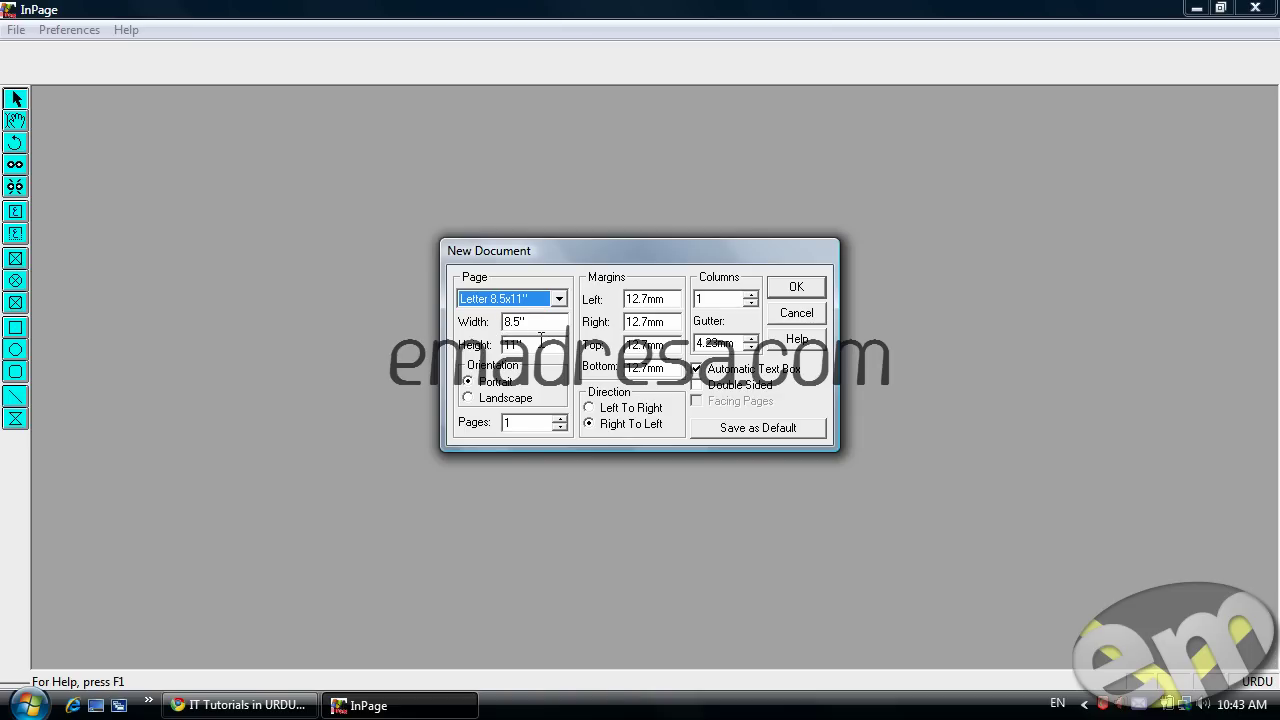
click(539, 323)
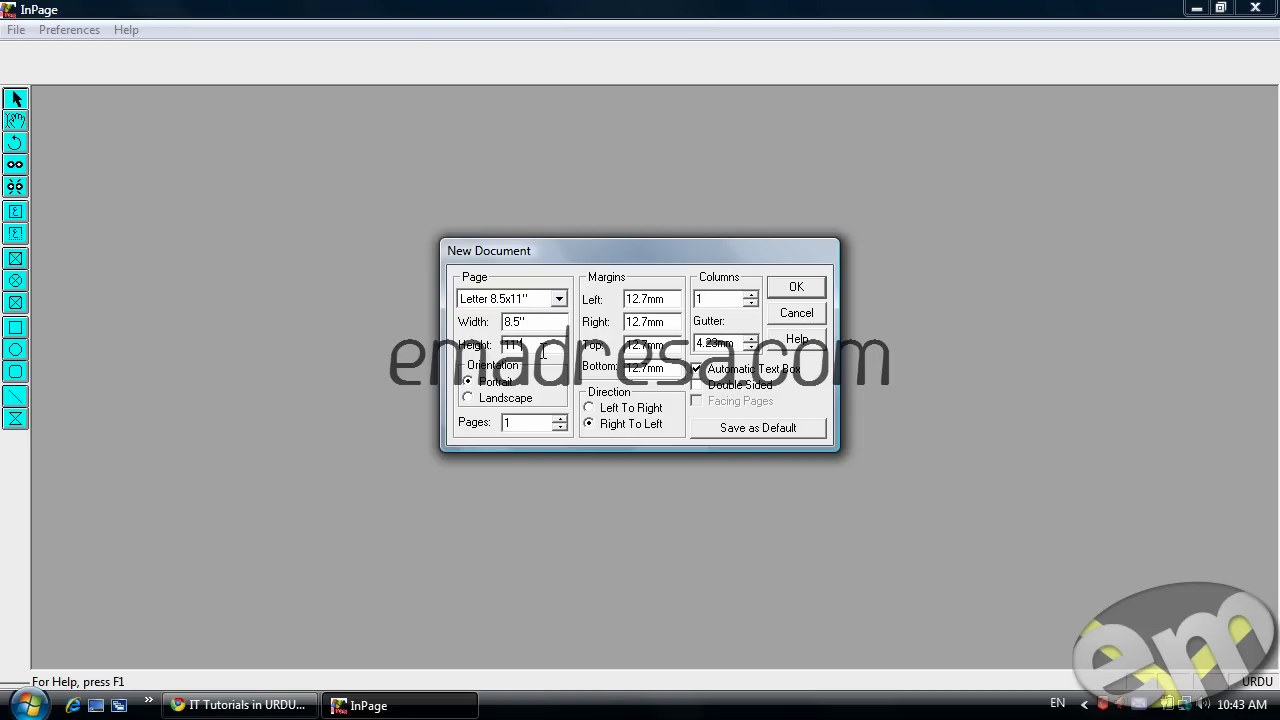
click(560, 300)
click(542, 338)
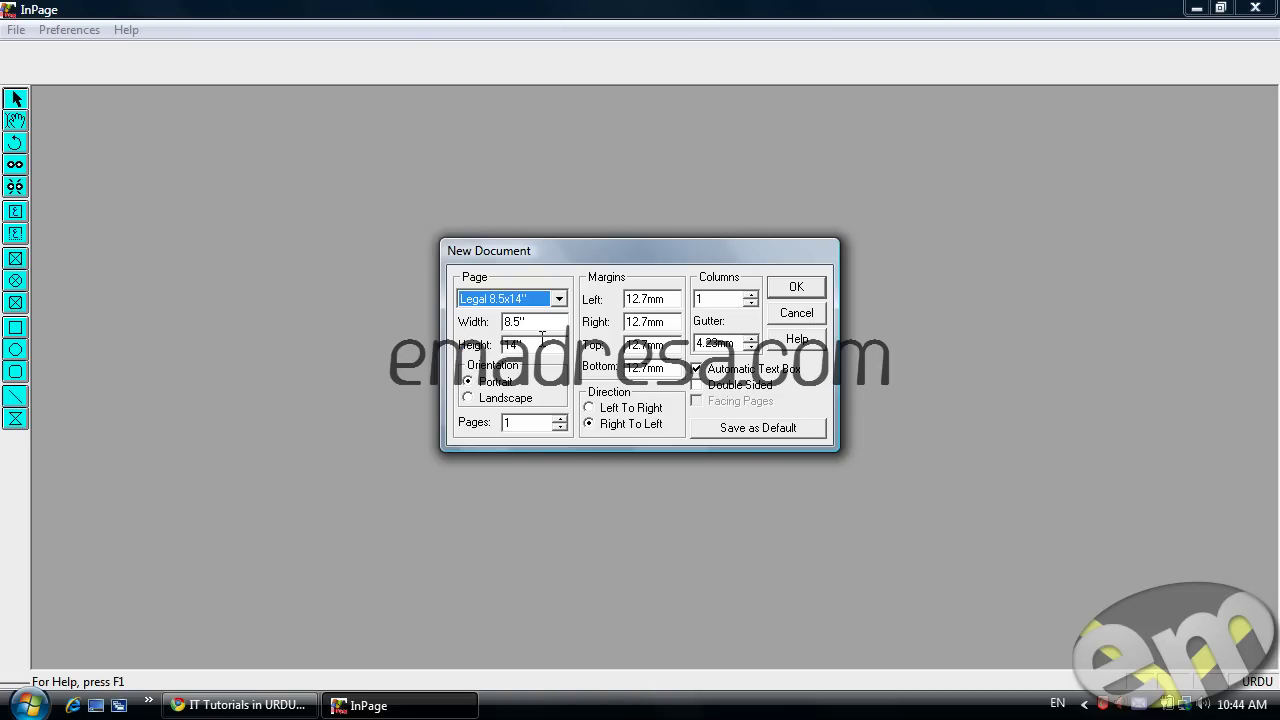
click(536, 323)
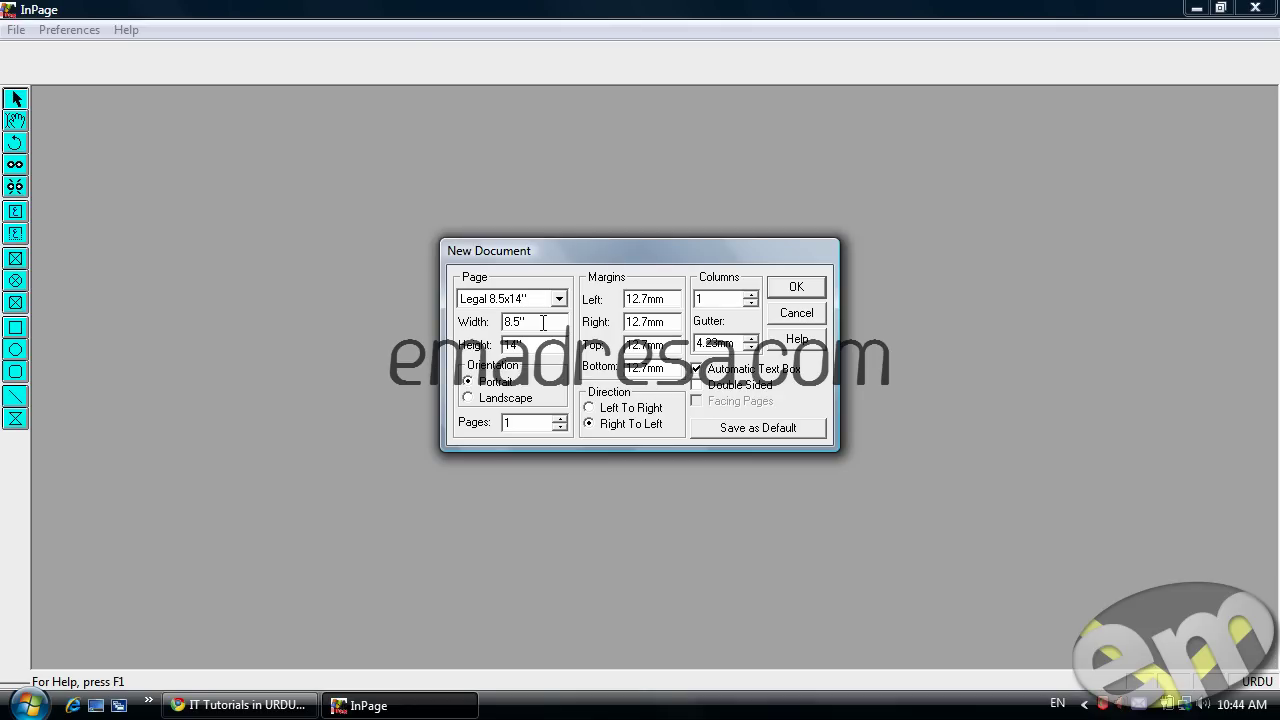
Set a custom page height of 20" and the number of pages to 2.
double_click(514, 348)
text(20)
key(Tab)
key(Tab)
text(2)
text(7)
click(800, 292)
Try the Double Sided and Facing Pages options, turn double-sided layout off again, and create the document.
click(697, 386)
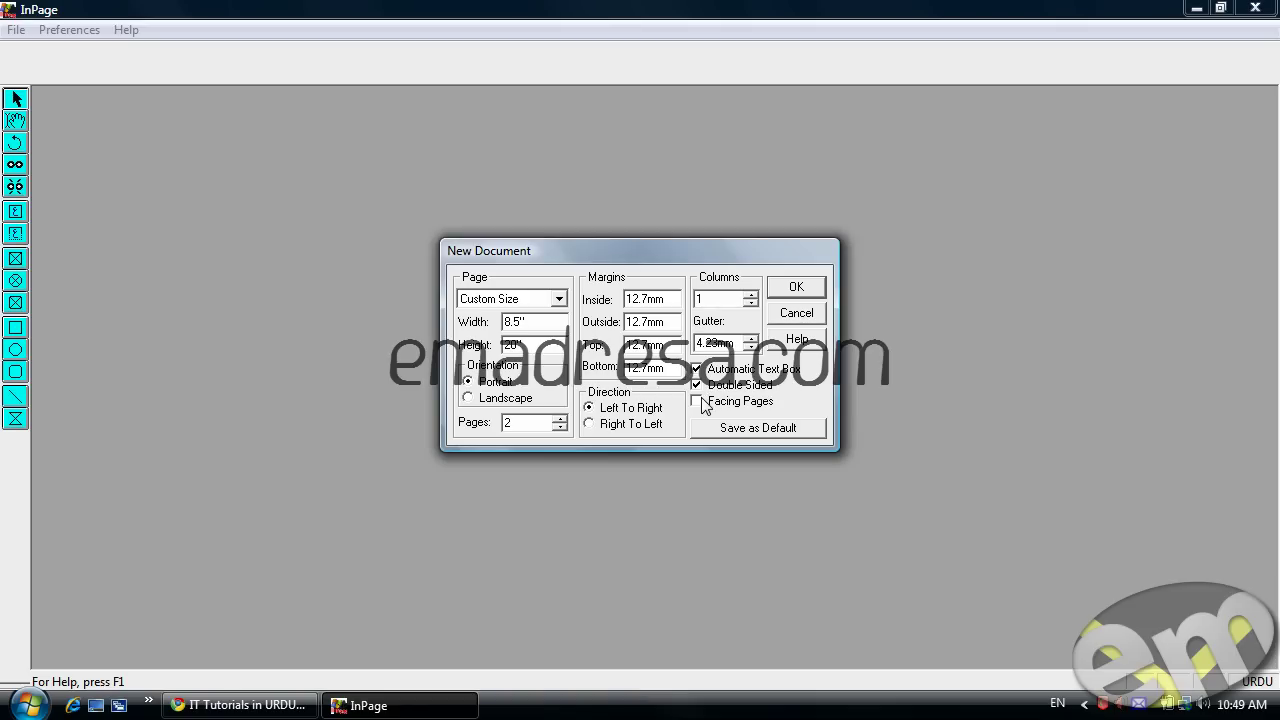
click(698, 401)
click(697, 386)
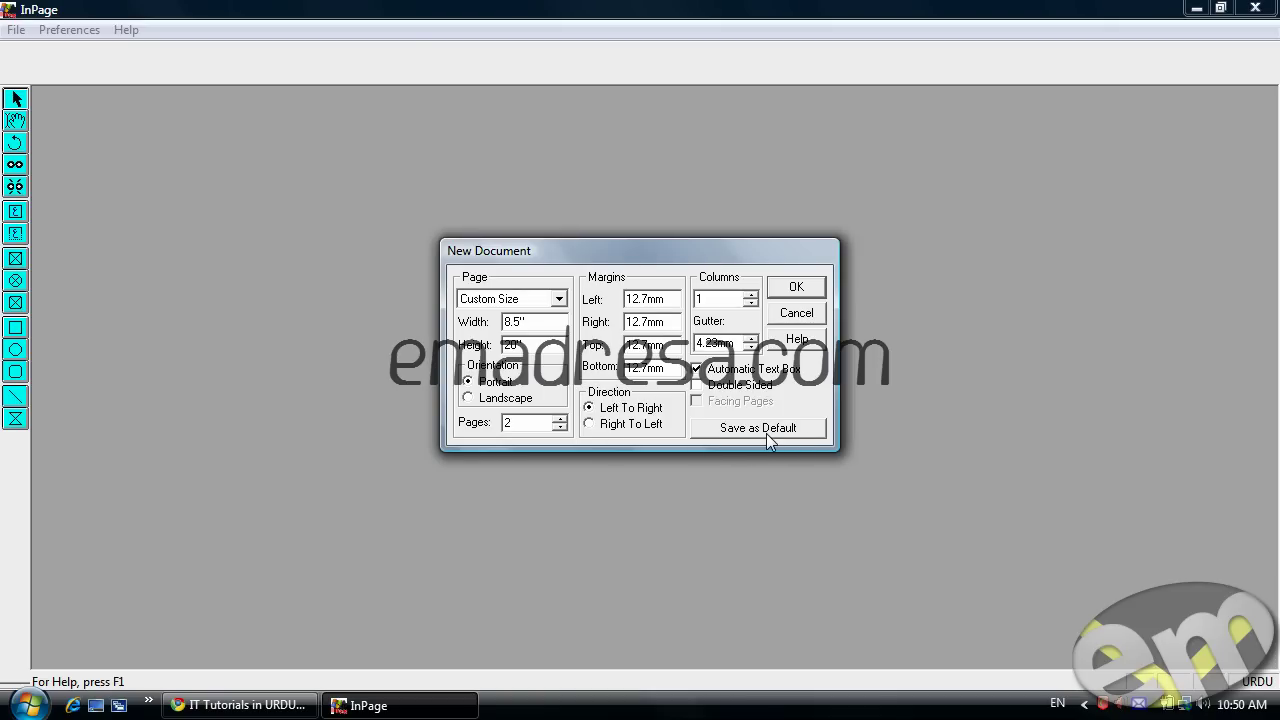
click(795, 287)
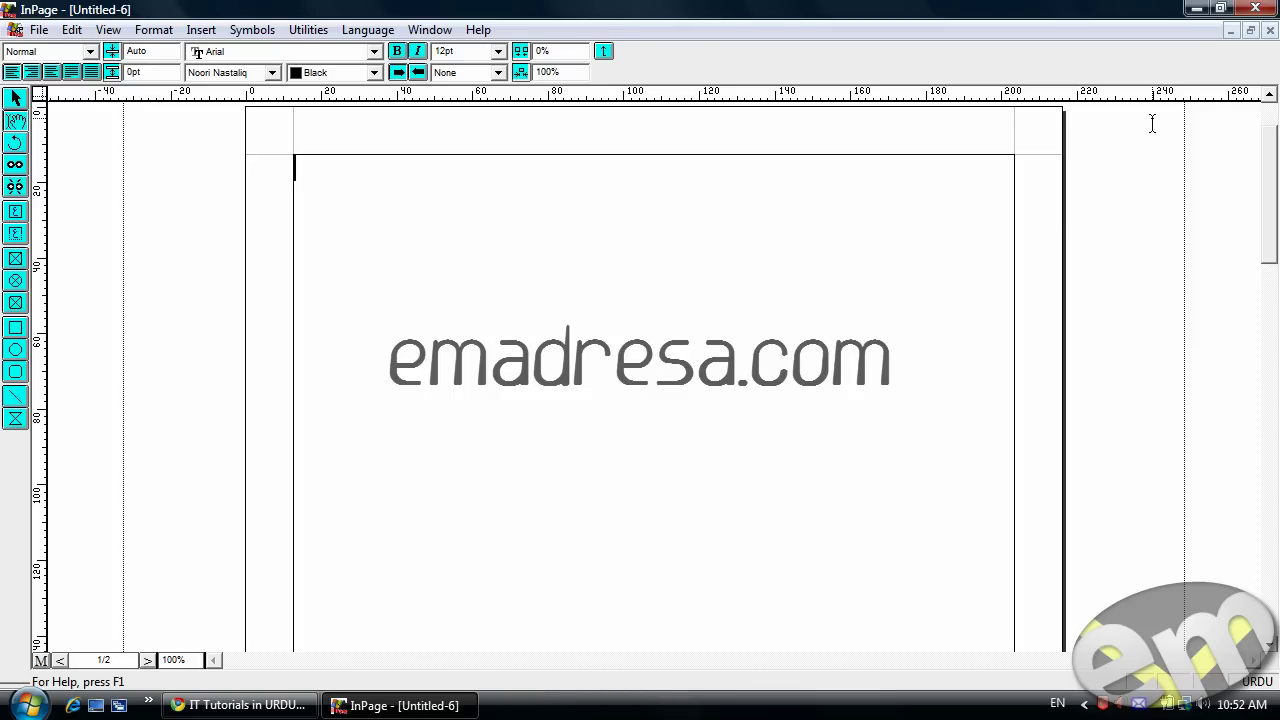
Close the two-page document, then bring up the new document settings and cancel them.
click(1269, 31)
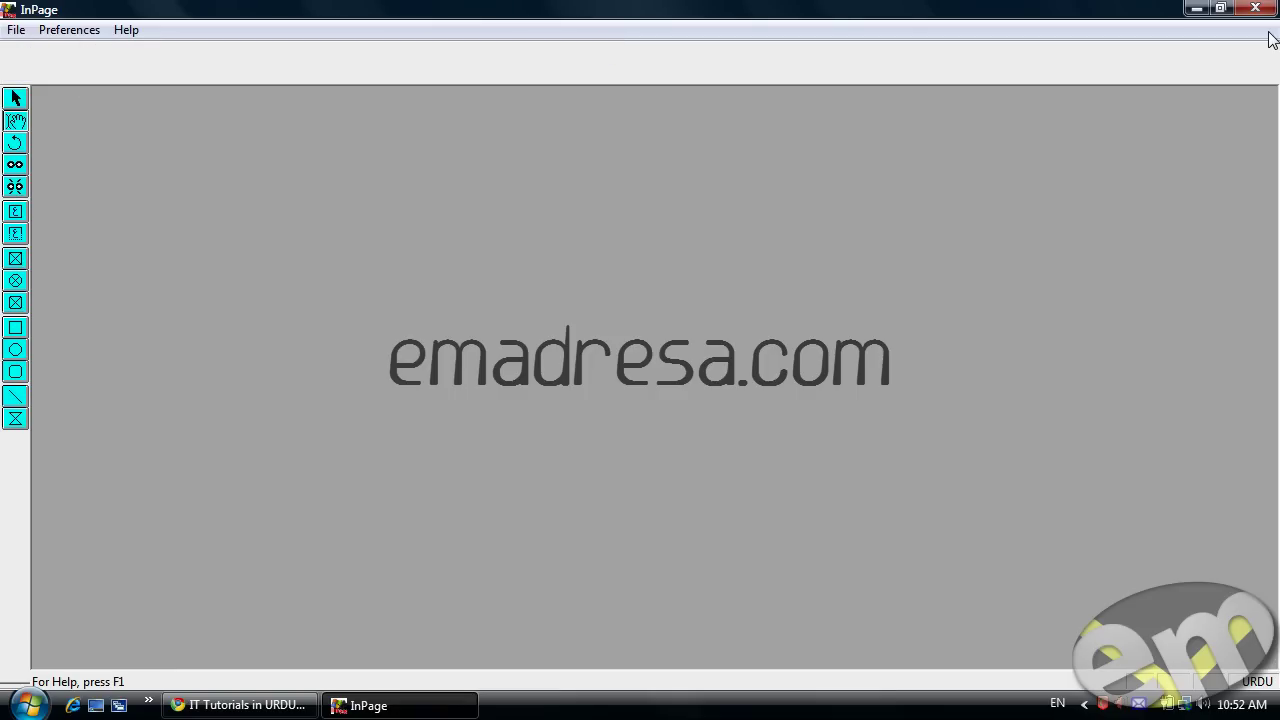
key(ctrl+n)
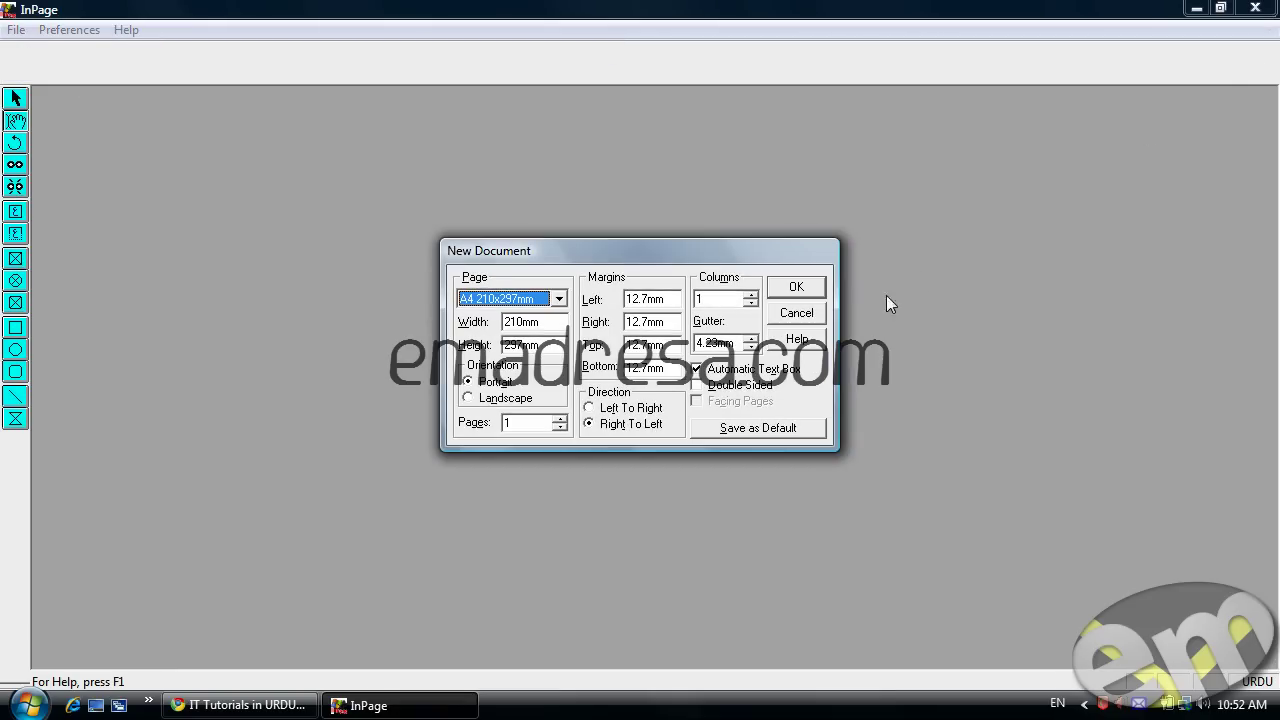
click(797, 312)
Create a new document with 3 columns and a 9.23 mm gutter.
click(14, 30)
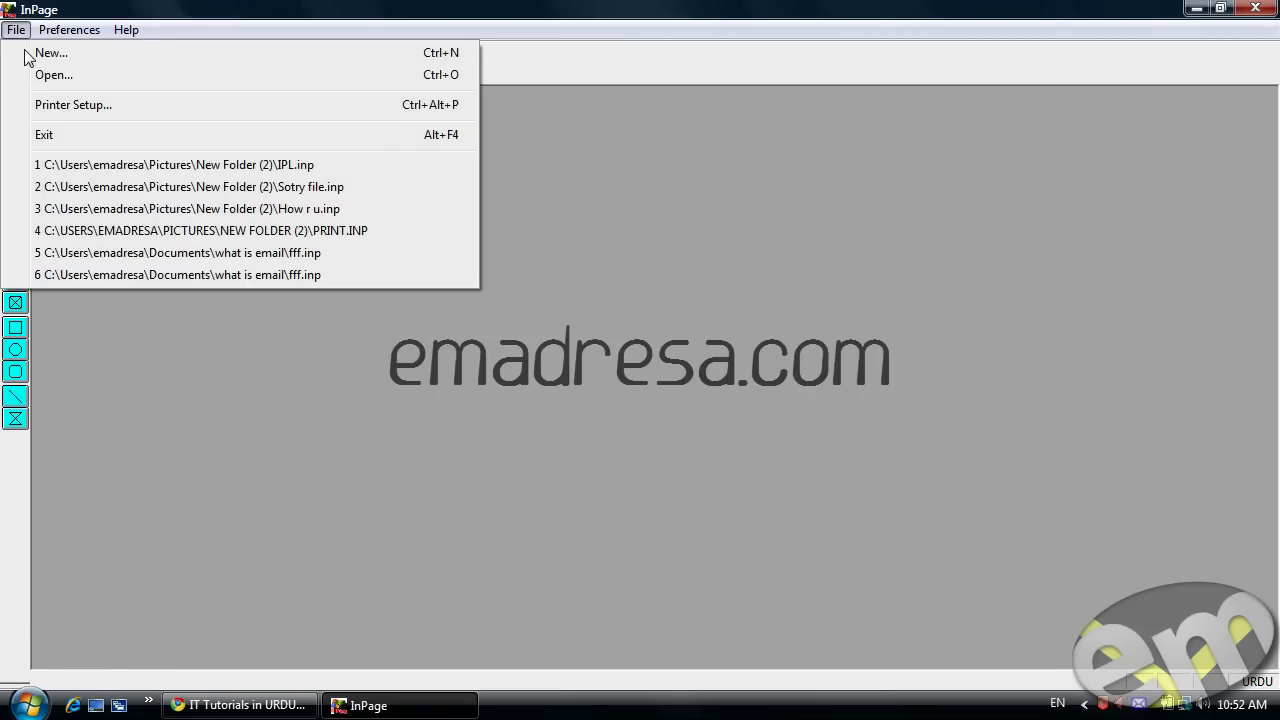
click(40, 54)
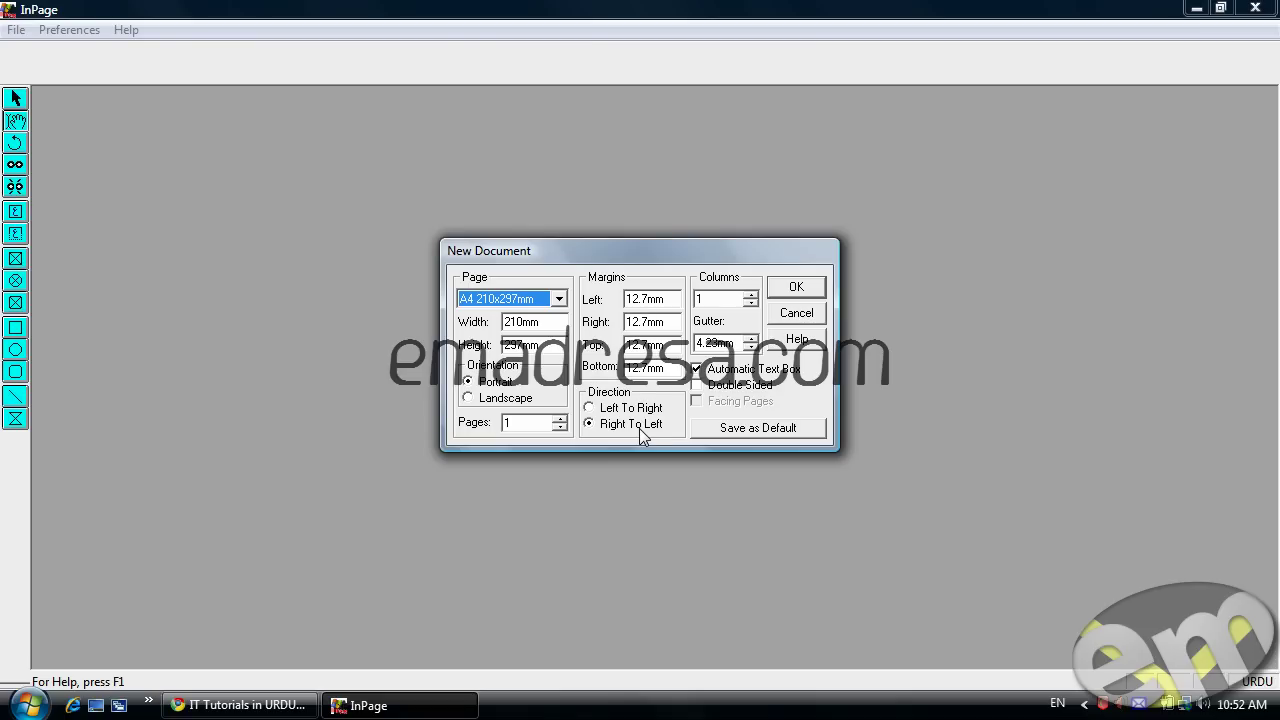
click(724, 297)
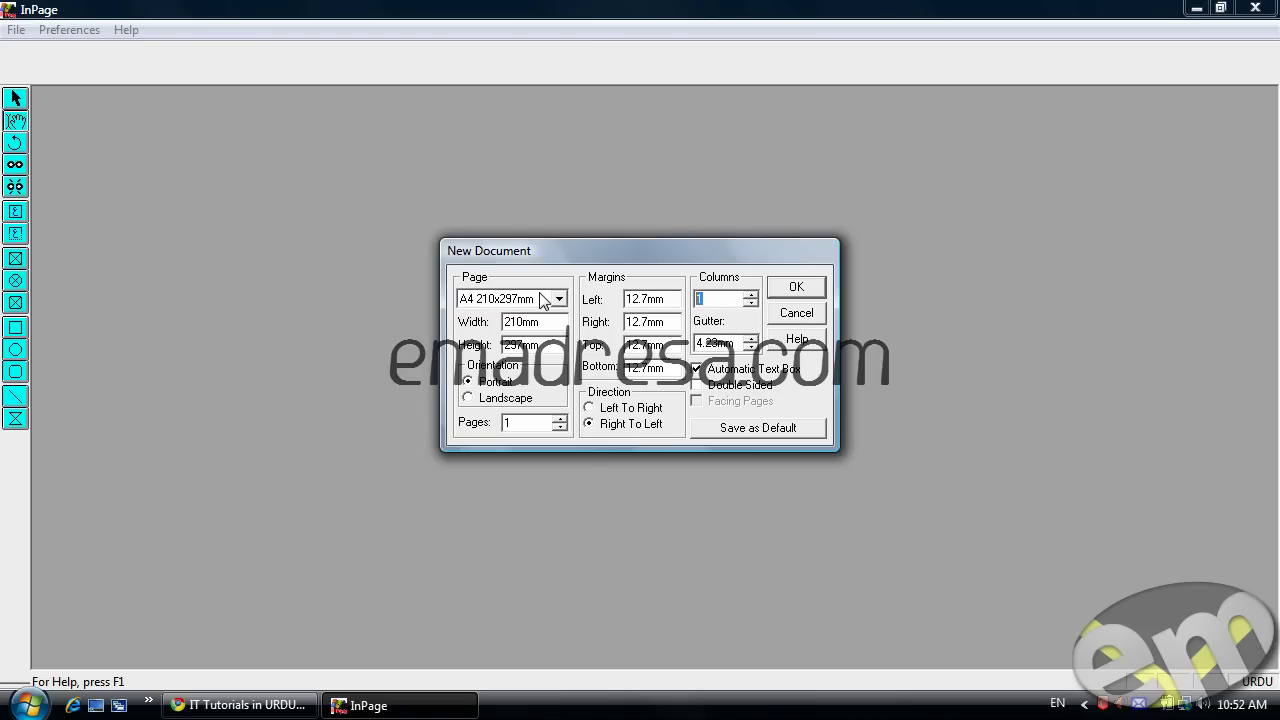
text(3)
drag(703, 341, 687, 344)
text(9)
click(812, 288)
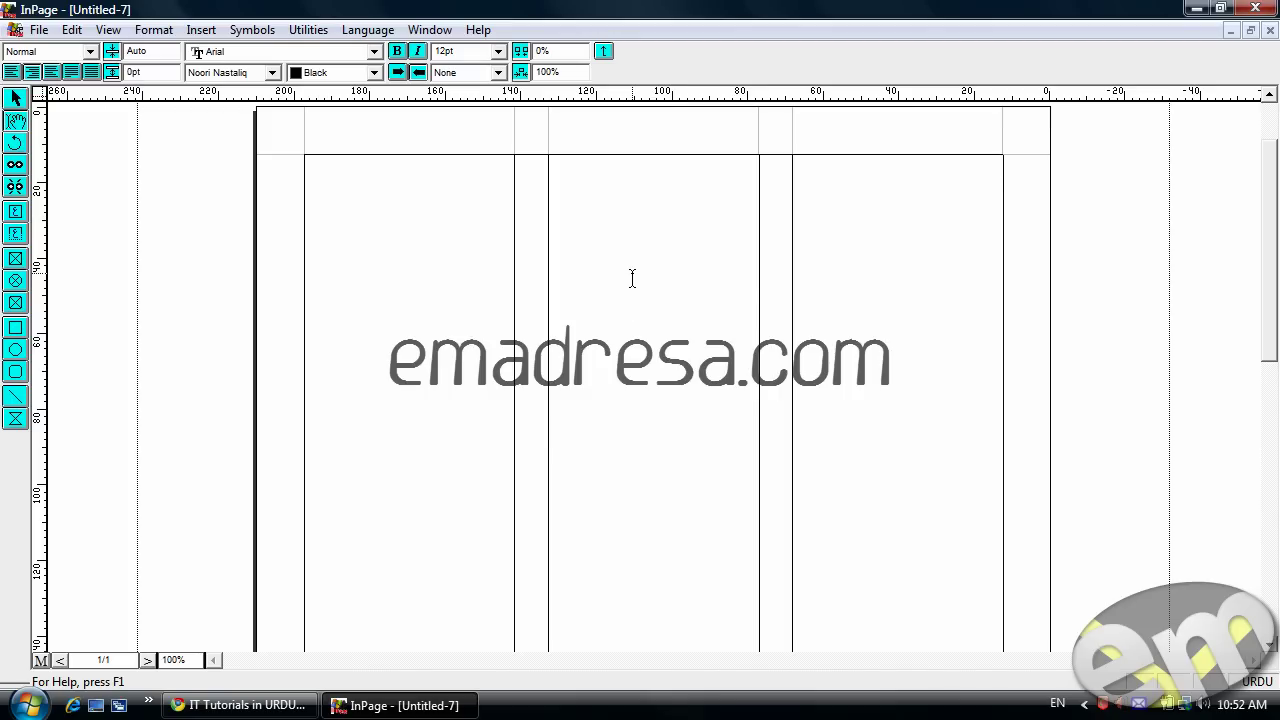
Draw a text box about 55 by 59 mm at the top of the page's leftmost column and select it.
mouse_move(1276, 275)
mouse_down()
mouse_move(1270, 517)
mouse_move(1268, 254)
mouse_up()
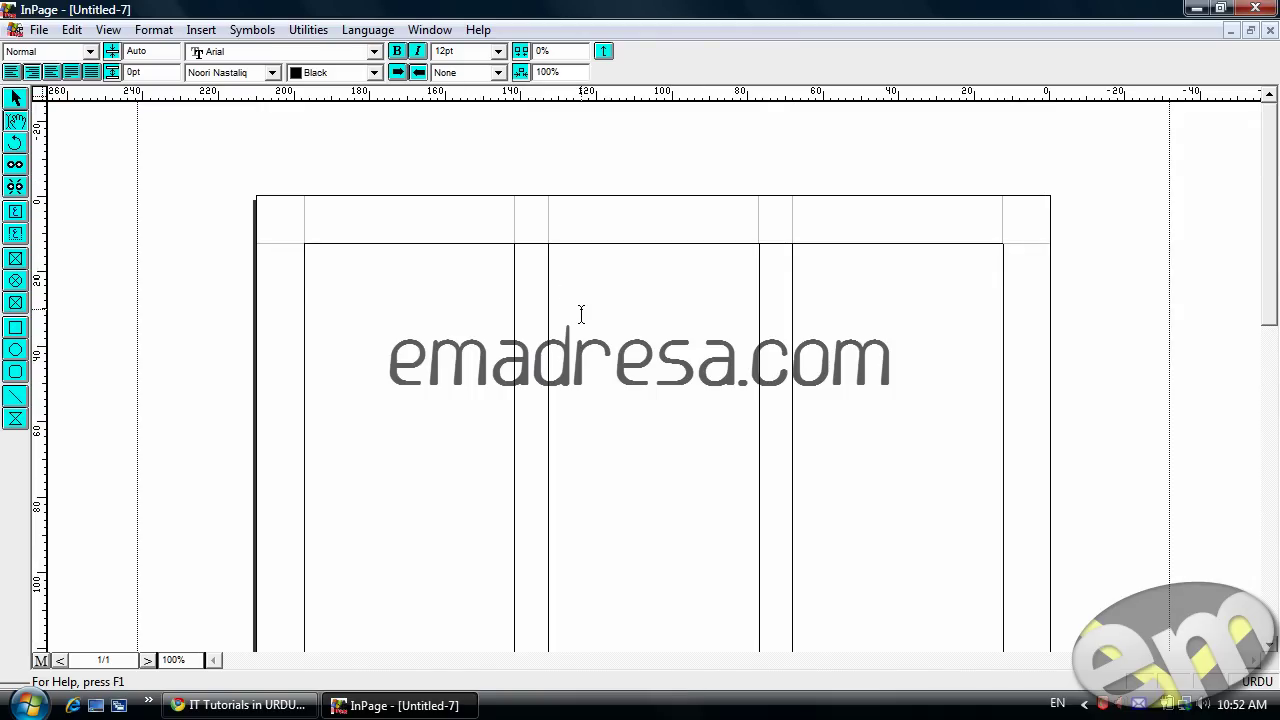
click(15, 212)
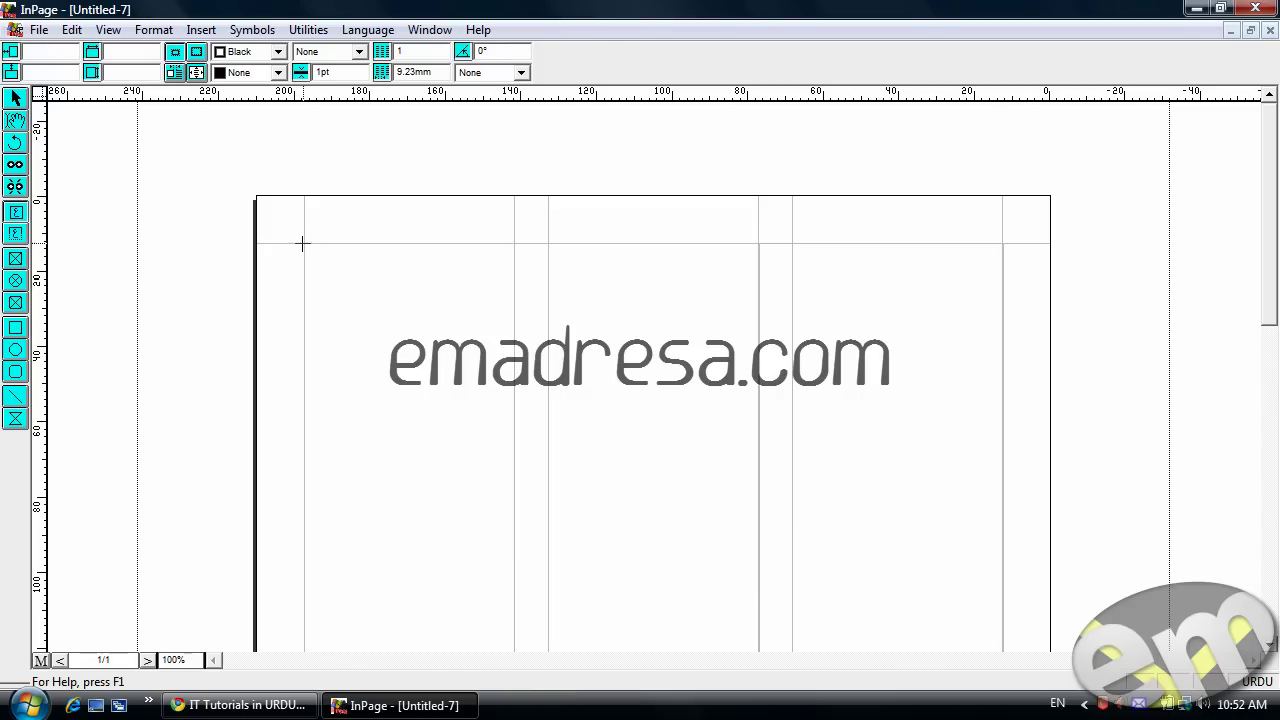
mouse_move(304, 243)
mouse_down()
mouse_move(494, 384)
mouse_move(515, 467)
mouse_up()
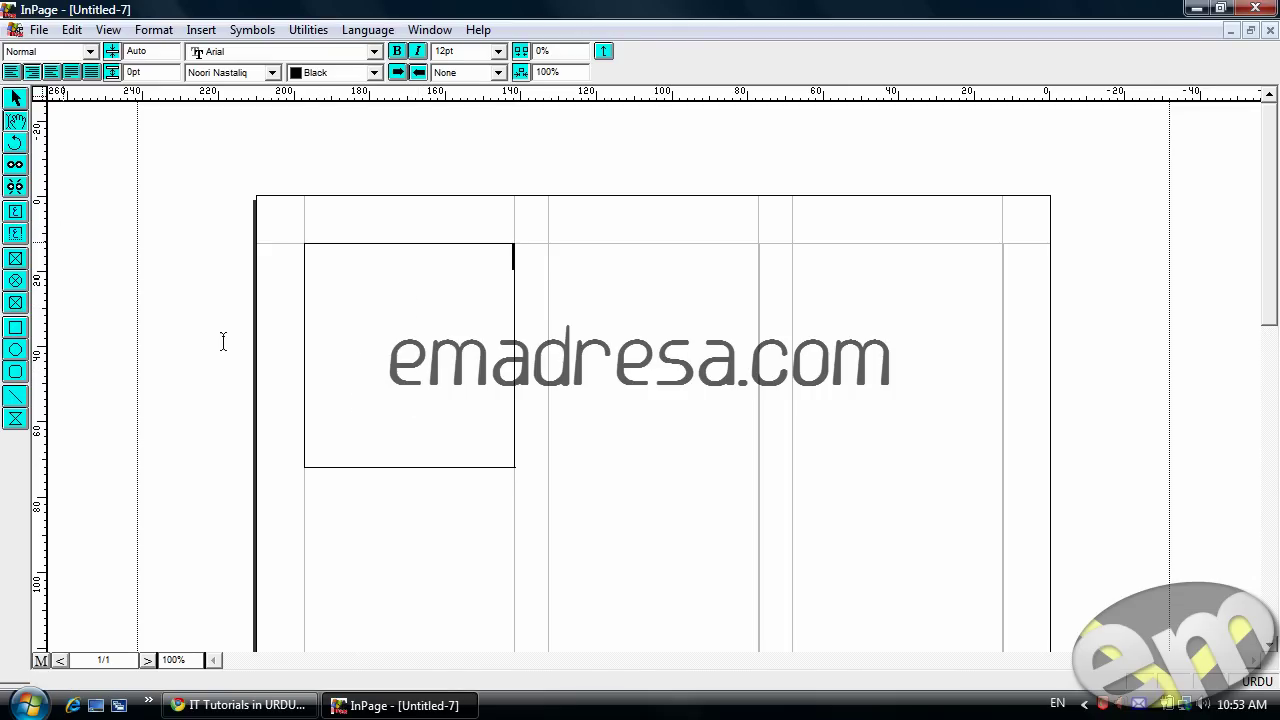
click(15, 97)
click(366, 299)
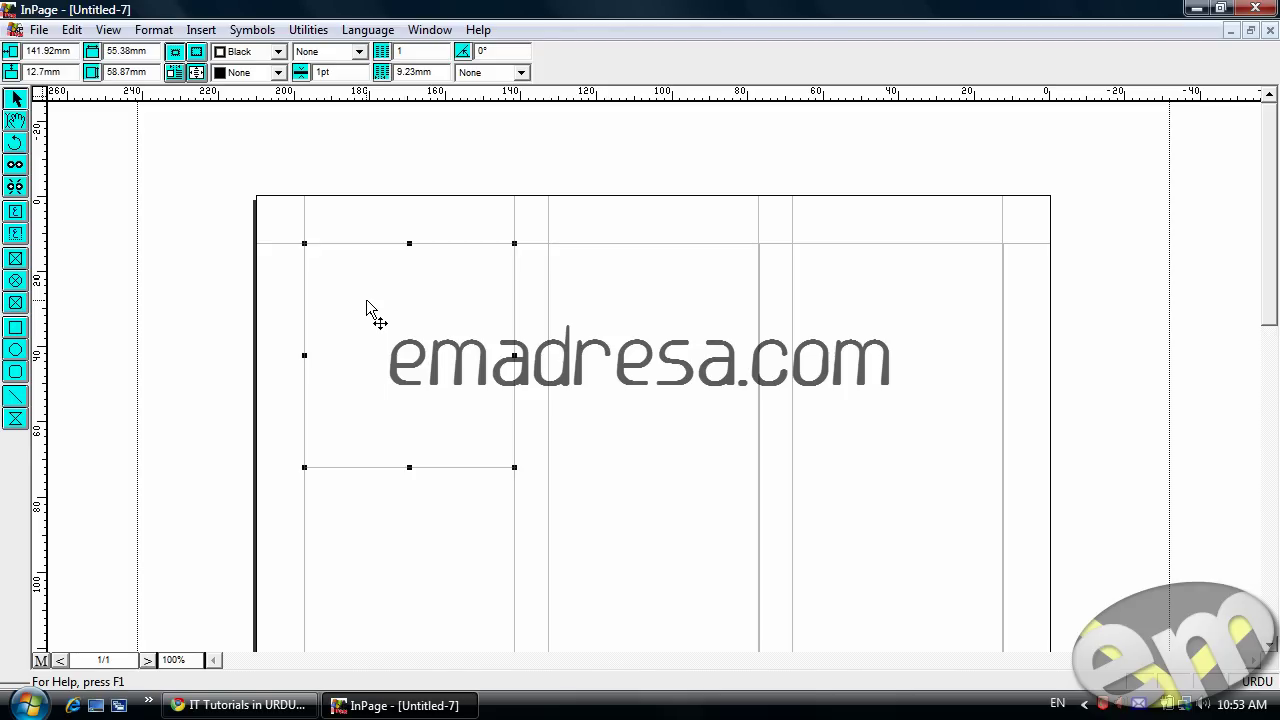
Close the three-column document without saving and open the settings for another new document.
click(1270, 33)
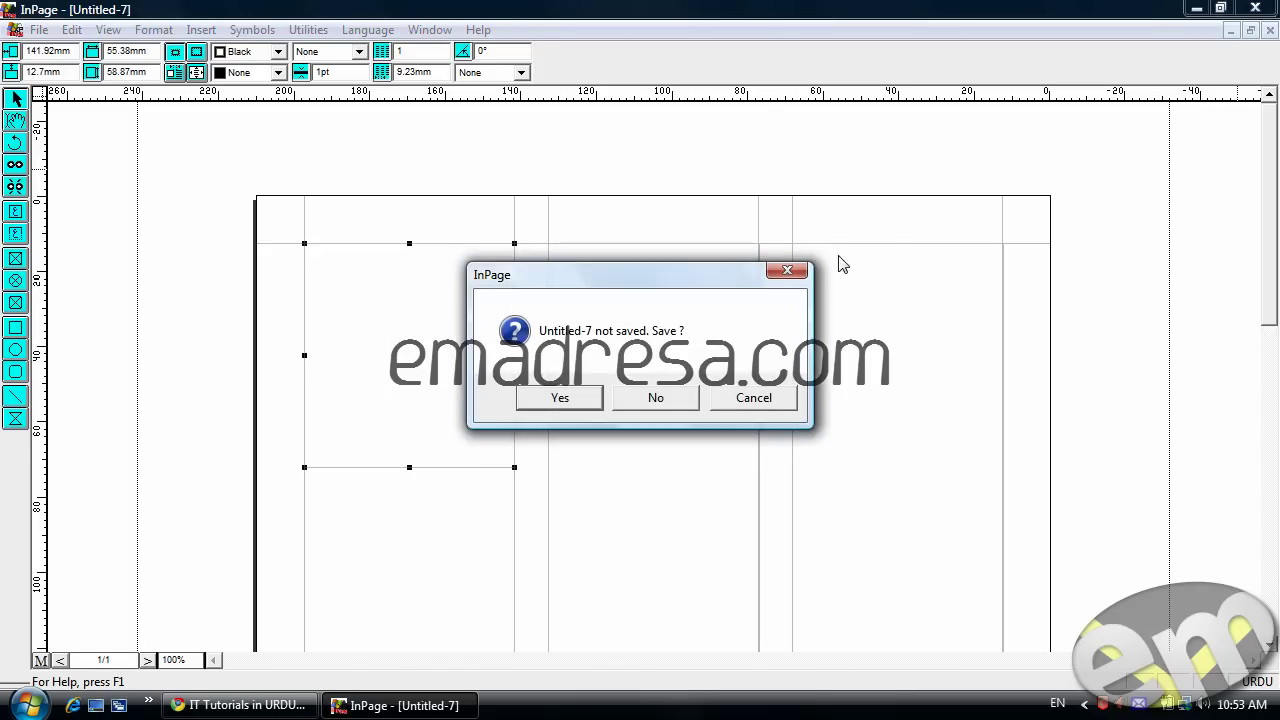
click(686, 400)
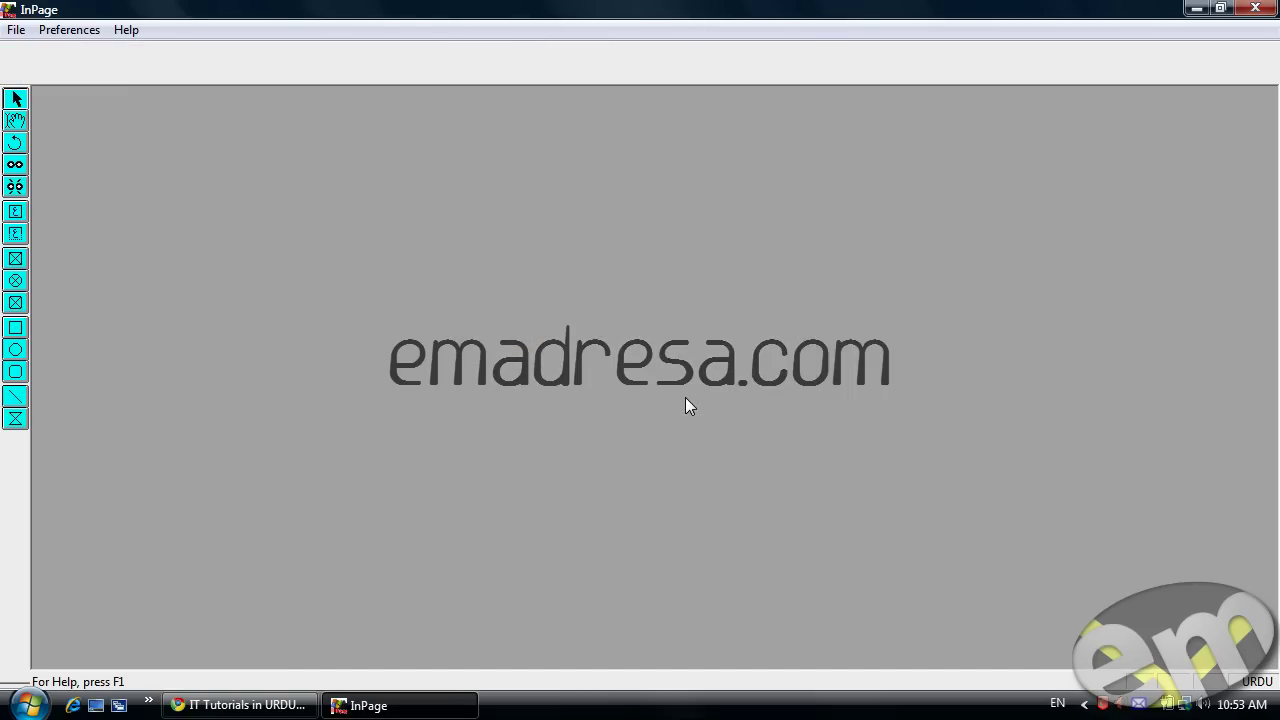
key(ctrl+n)
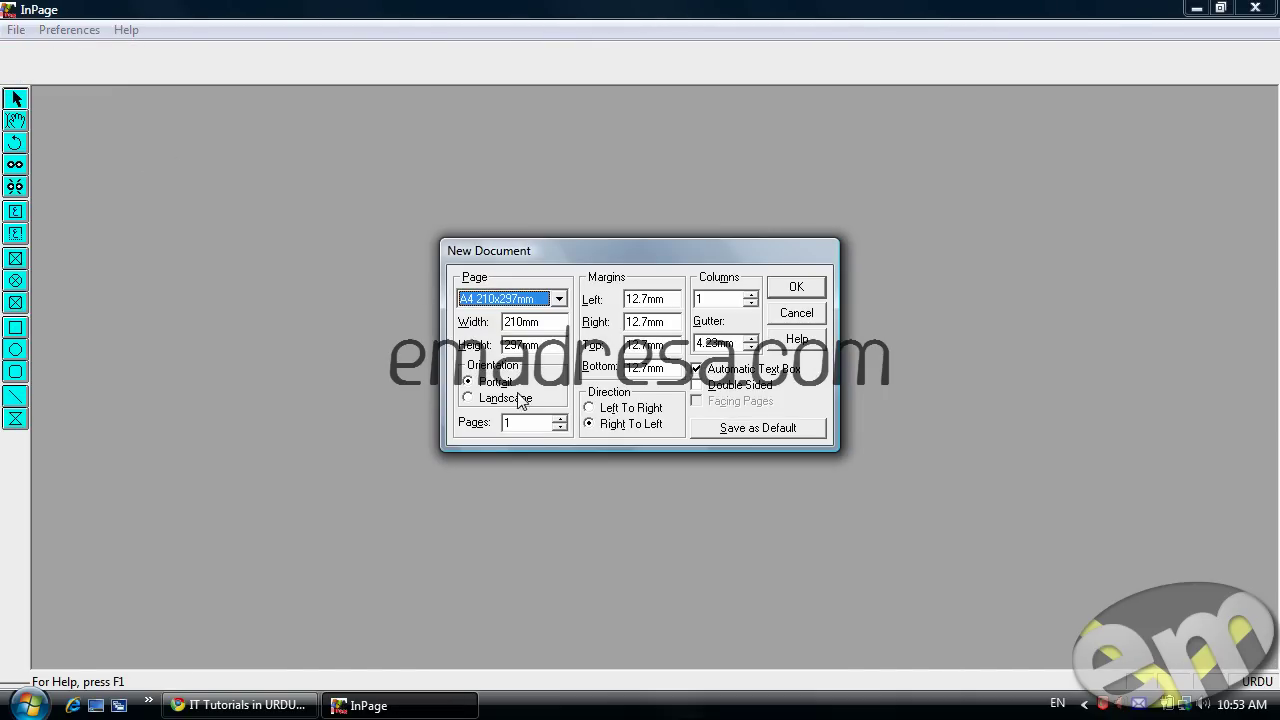